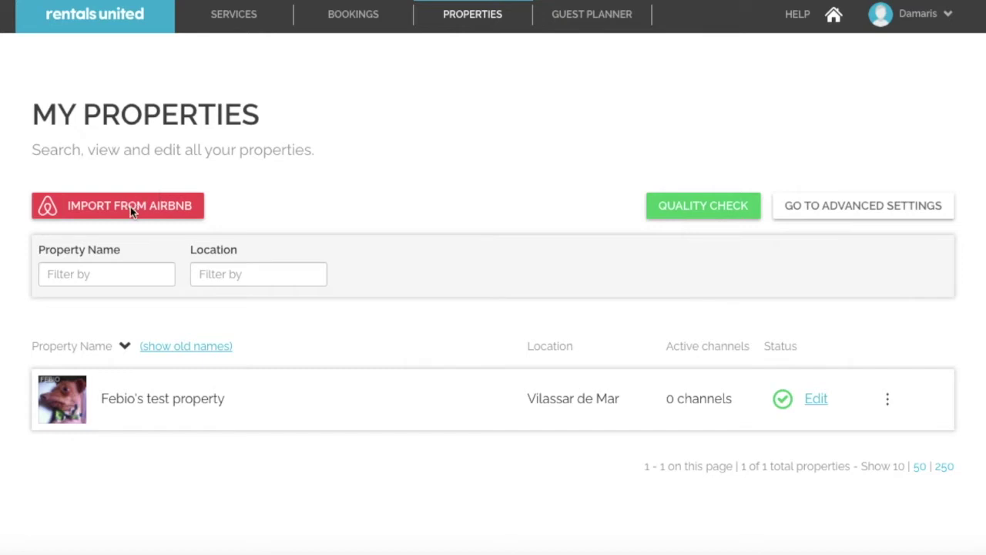
Step: Bring up the Airbnb import notice and confirm 'I understand, import properties now'
left_click(111, 208)
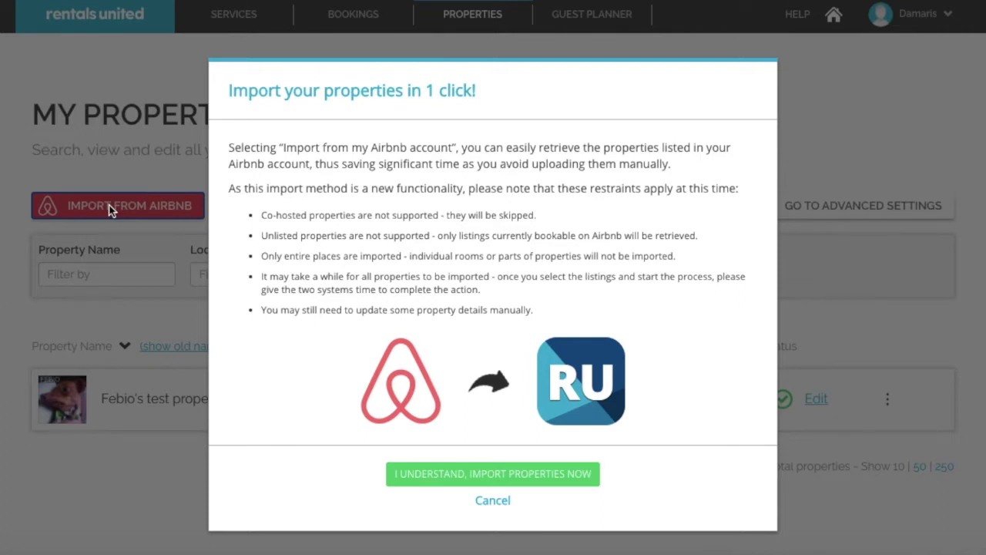
left_click(438, 480)
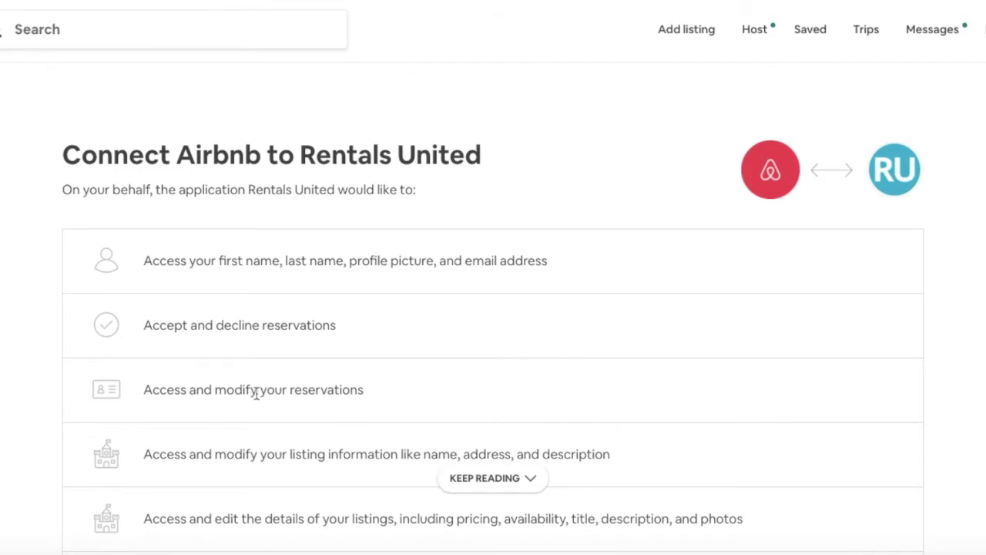
Step: Agree to the Airbnb Additional Terms of Service and allow Rentals United to connect
scroll(257, 393, "down", 5)
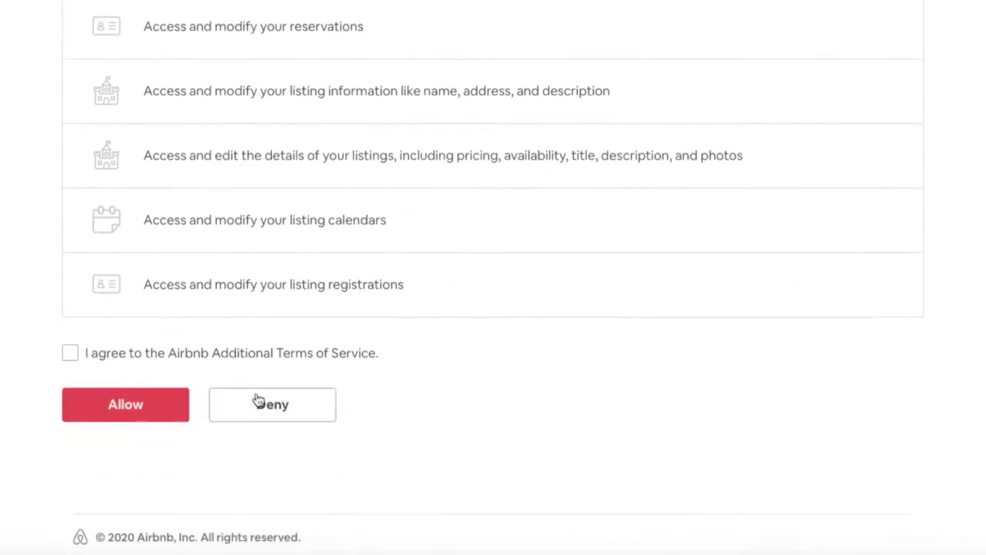
left_click(68, 353)
left_click(114, 408)
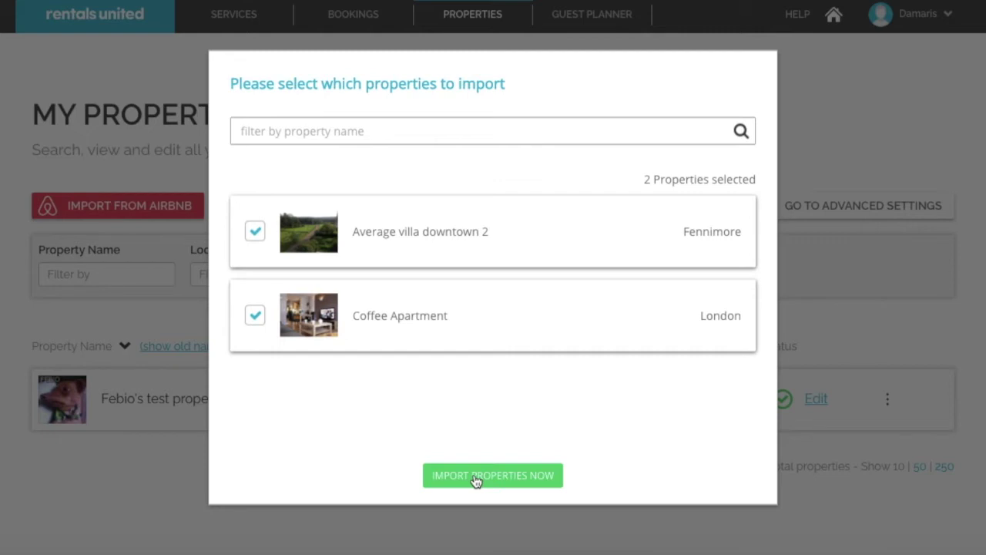
Step: Import the two ticked listings, Average villa downtown 2 and Coffee Apartment
left_click(475, 475)
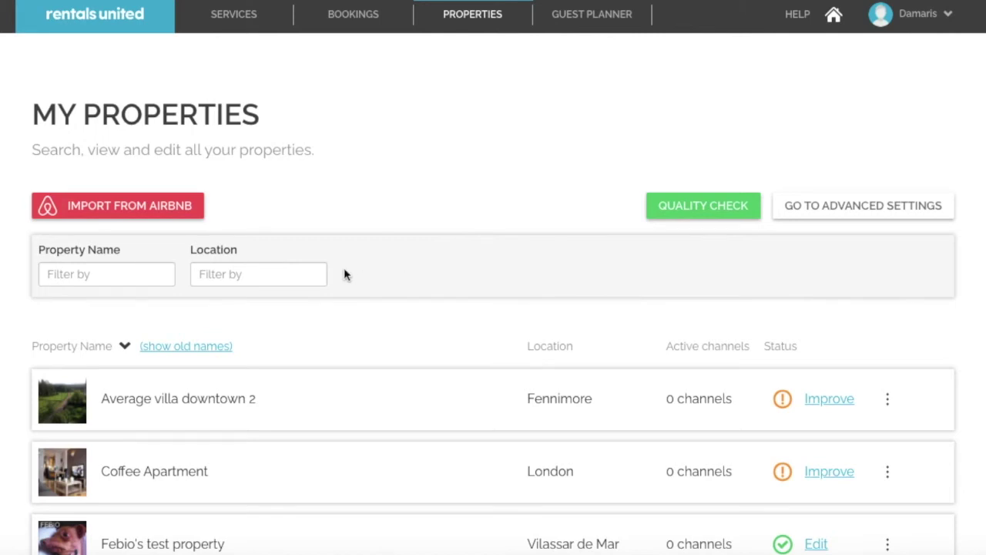
left_click(152, 210)
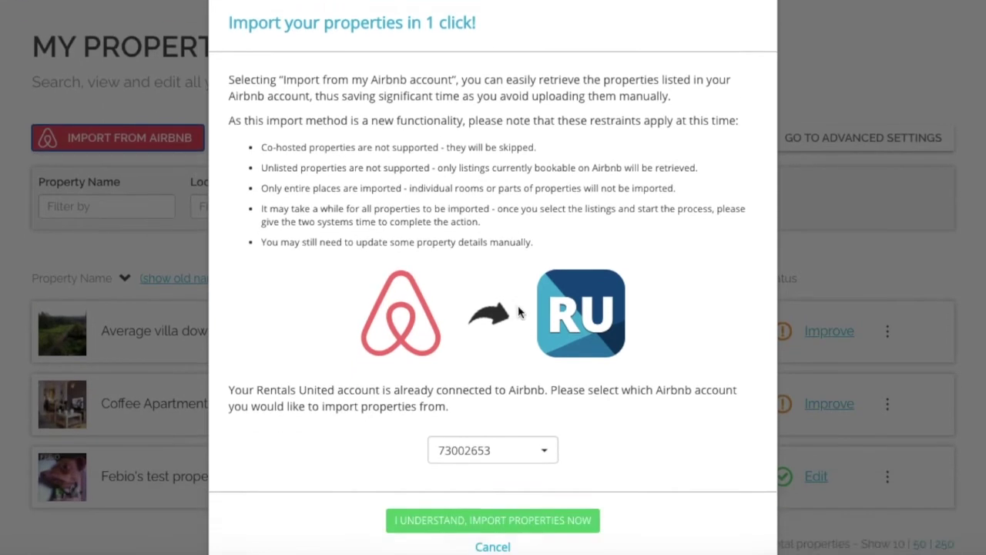
Step: Check the Airbnb account dropdown, keep the connected account, and cancel the import
scroll(516, 316, "down", 3)
left_click(488, 393)
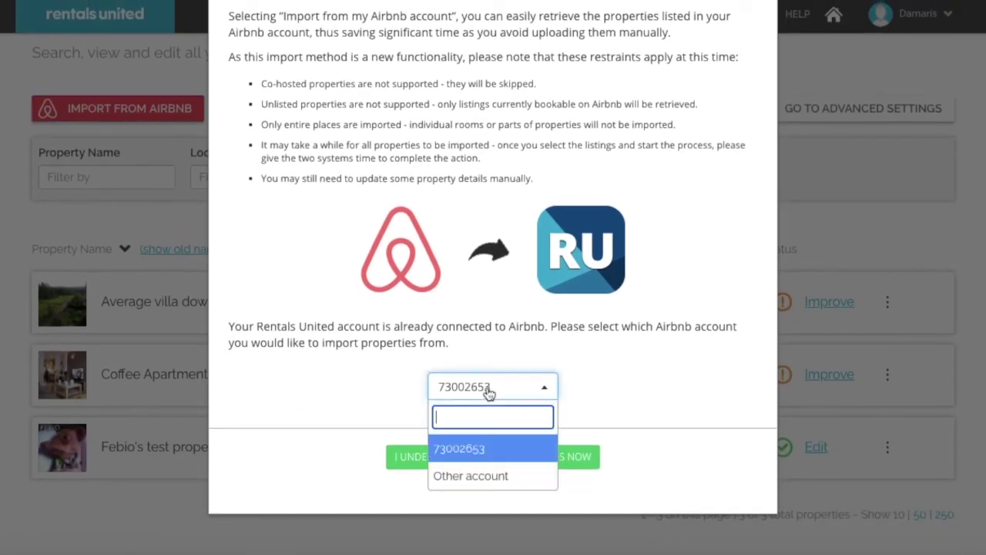
left_click(466, 453)
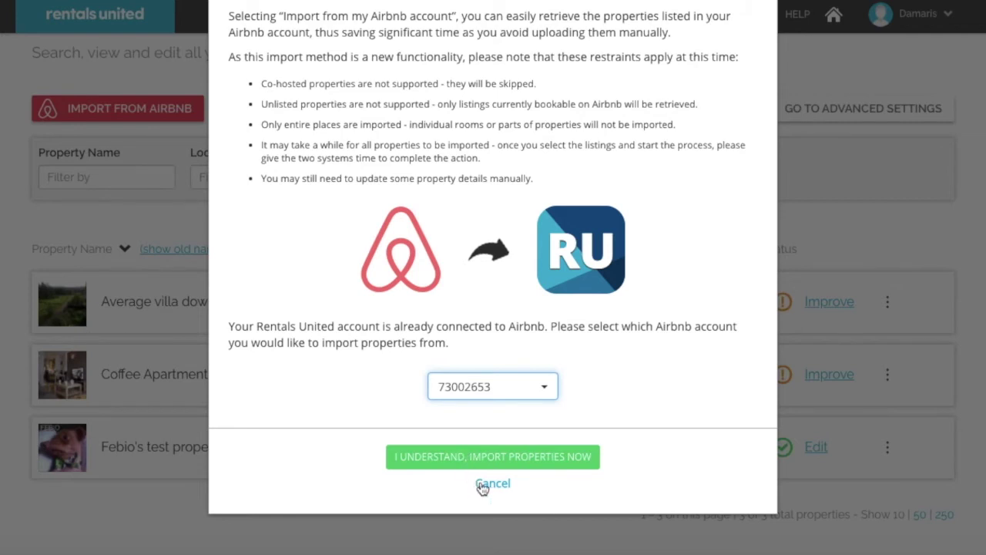
left_click(479, 485)
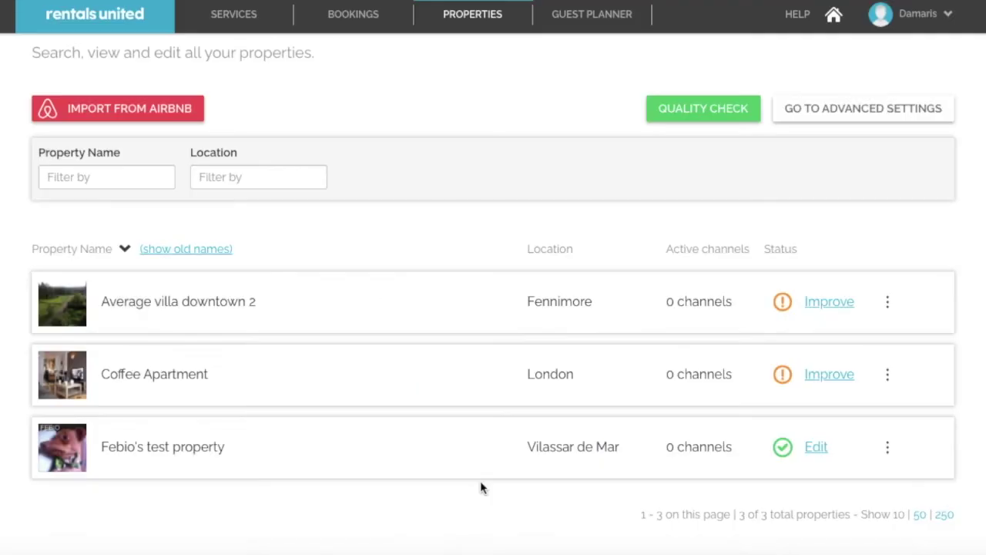
Step: Improve Average villa downtown 2 by ticking 'No pets allowed' in Amenities and saving
left_click(821, 309)
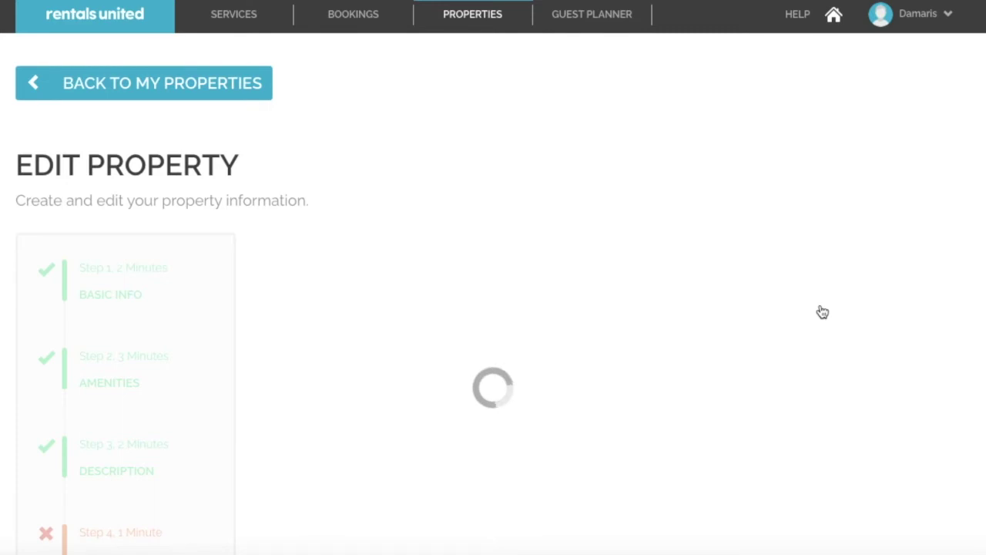
scroll(228, 315, "down", 3)
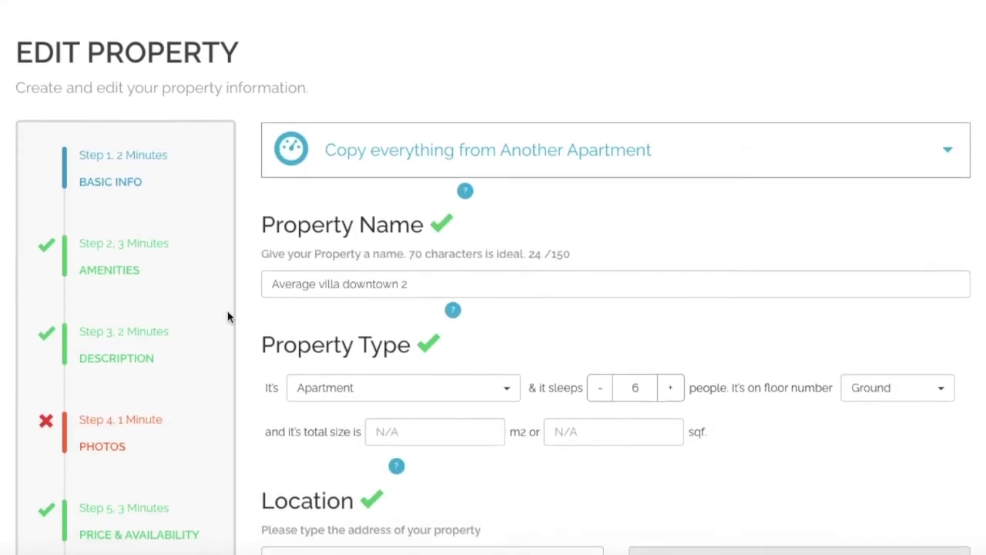
scroll(228, 315, "down", 1)
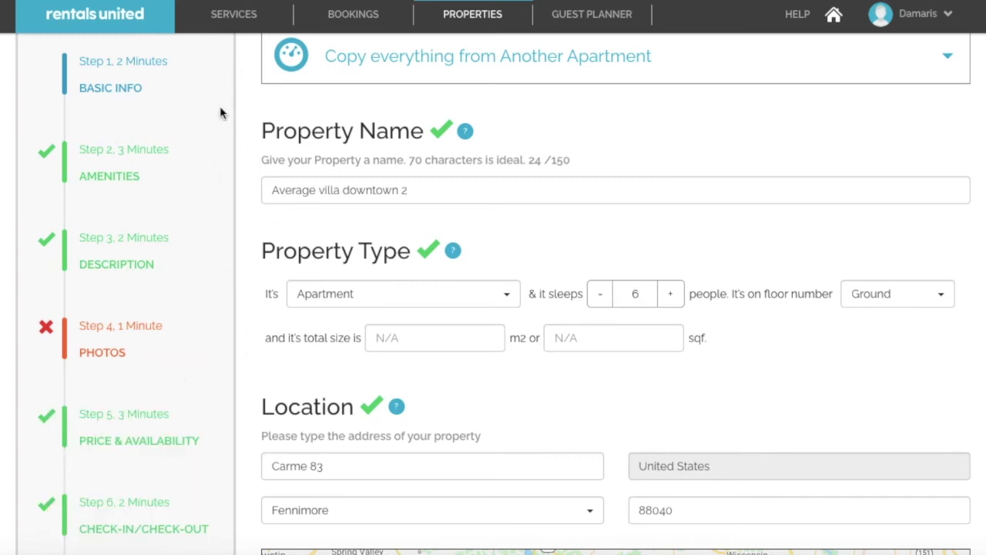
left_click(111, 162)
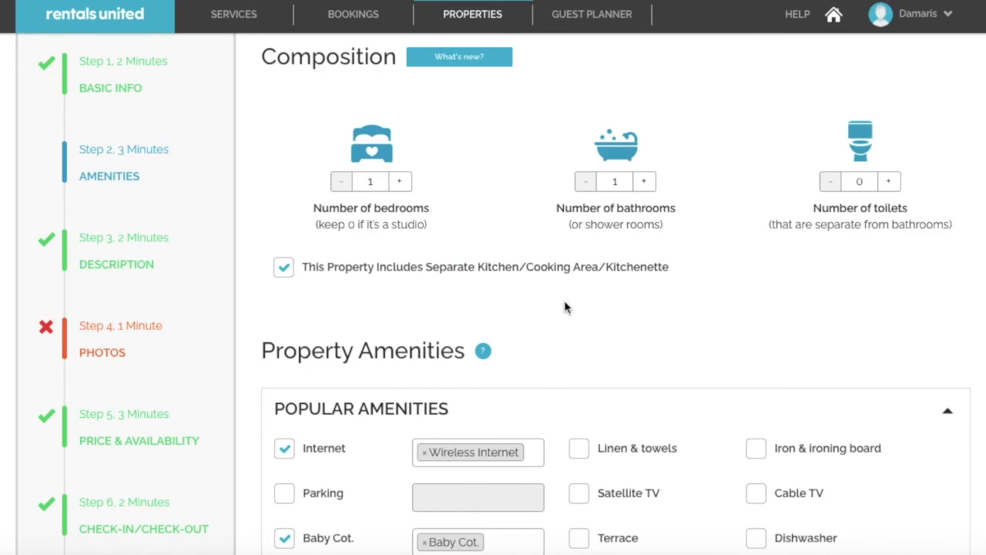
scroll(564, 306, "down", 9)
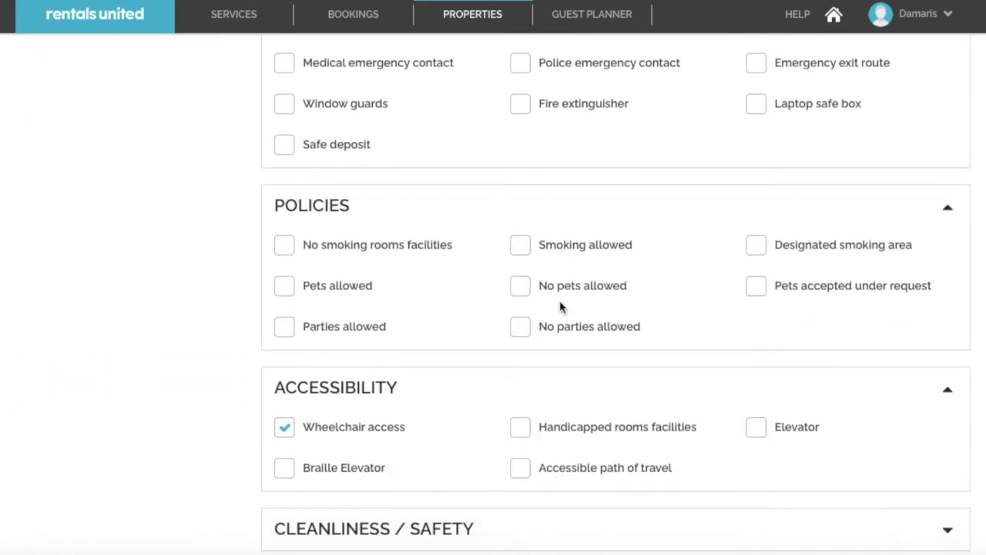
left_click(521, 286)
scroll(671, 356, "down", 10)
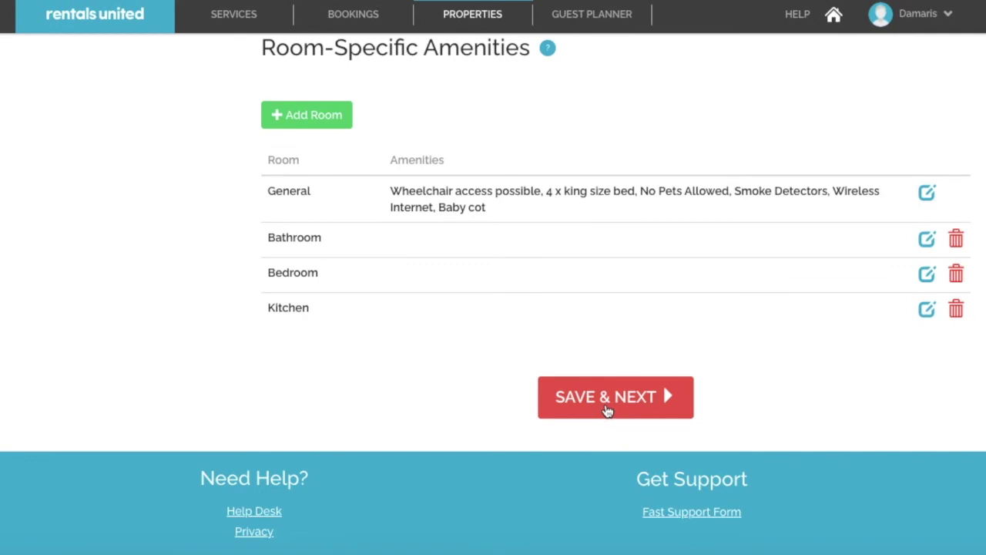
left_click(607, 411)
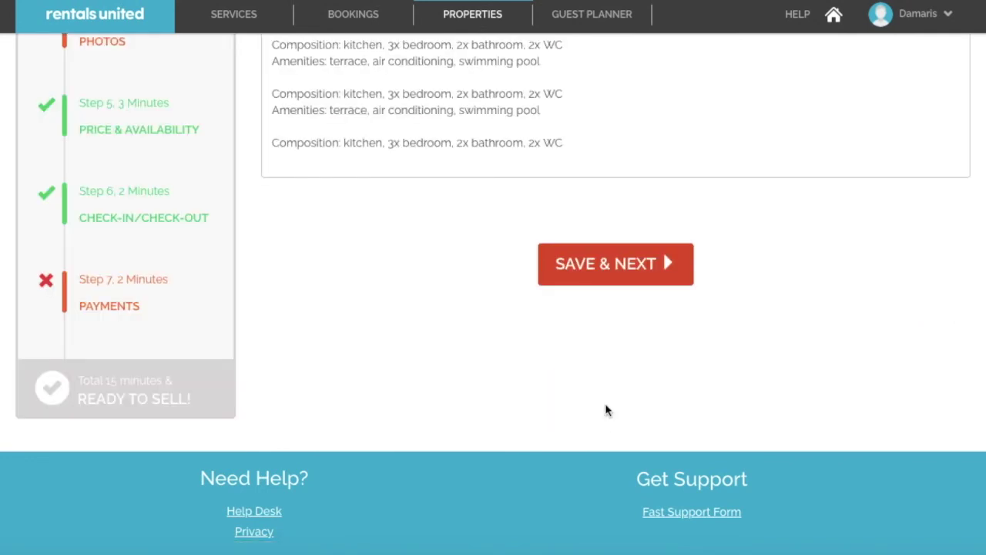
scroll(174, 198, "up", 3)
Step: View the villa's Photos step, where images 1–10 are flagged below 1024x683 px
left_click(101, 250)
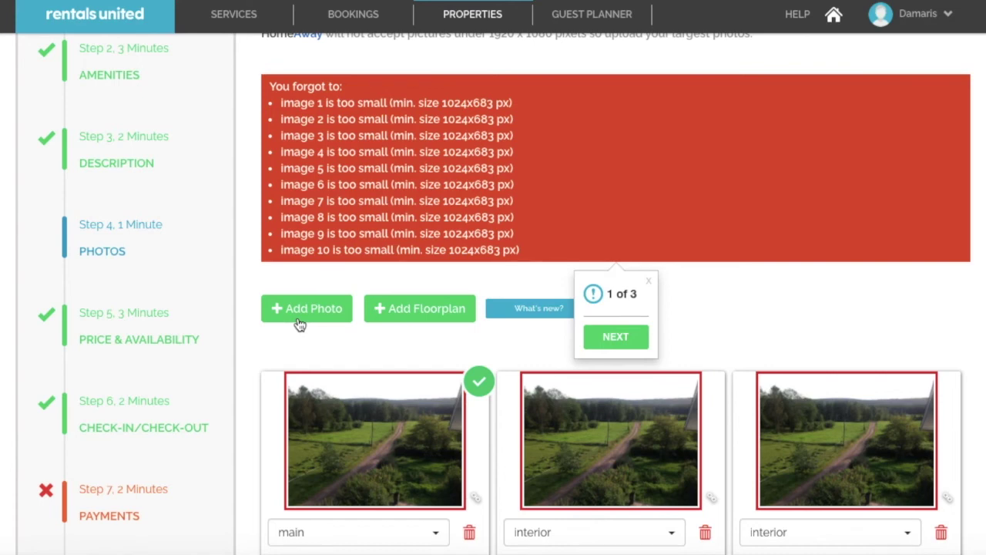
left_click(128, 336)
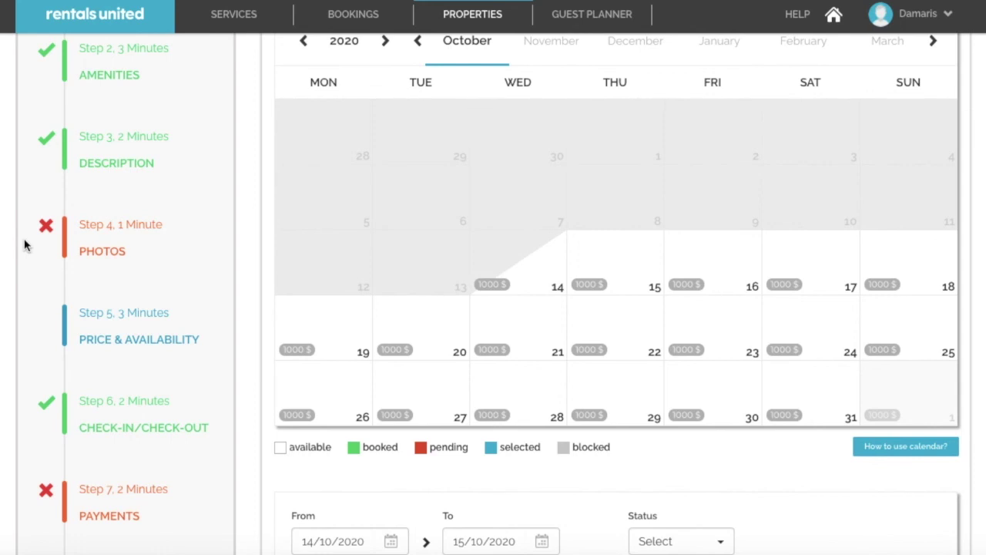
Step: Review the villa's October 2020 calendar at 1000 $ per night, then return to All Properties
mouse_move(467, 21)
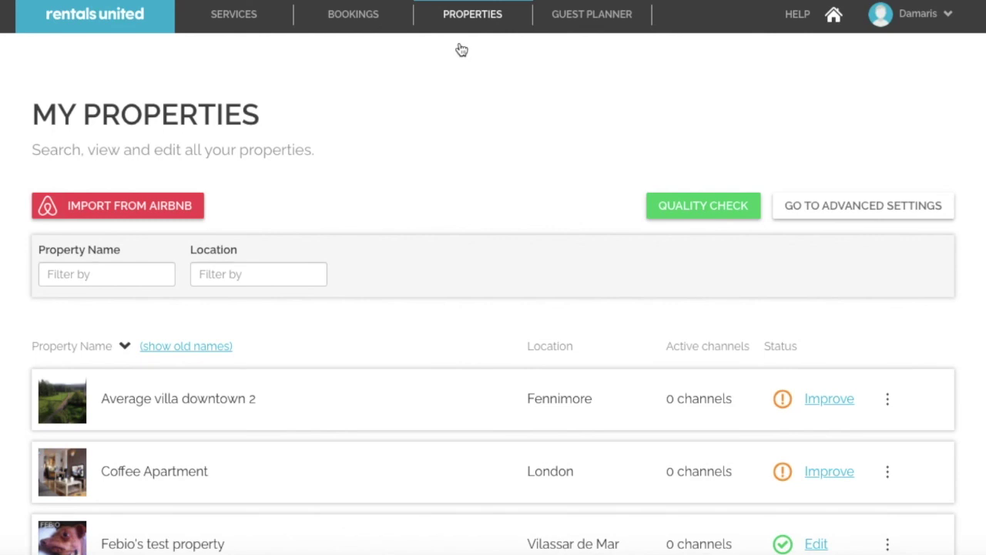
Step: In Advanced Settings, choose 'Select all your properties' to tick all three listings
mouse_move(466, 24)
left_click(839, 215)
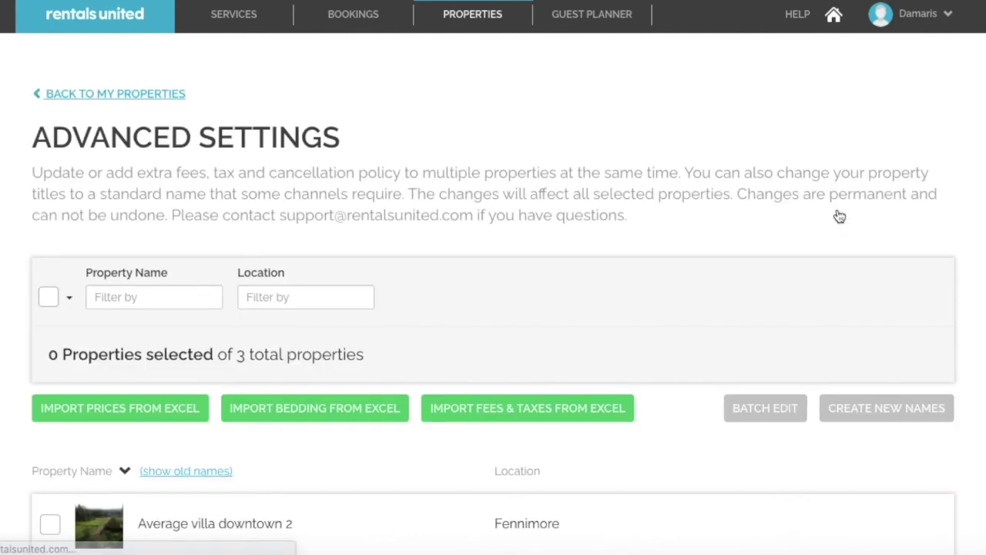
scroll(448, 317, "down", 1)
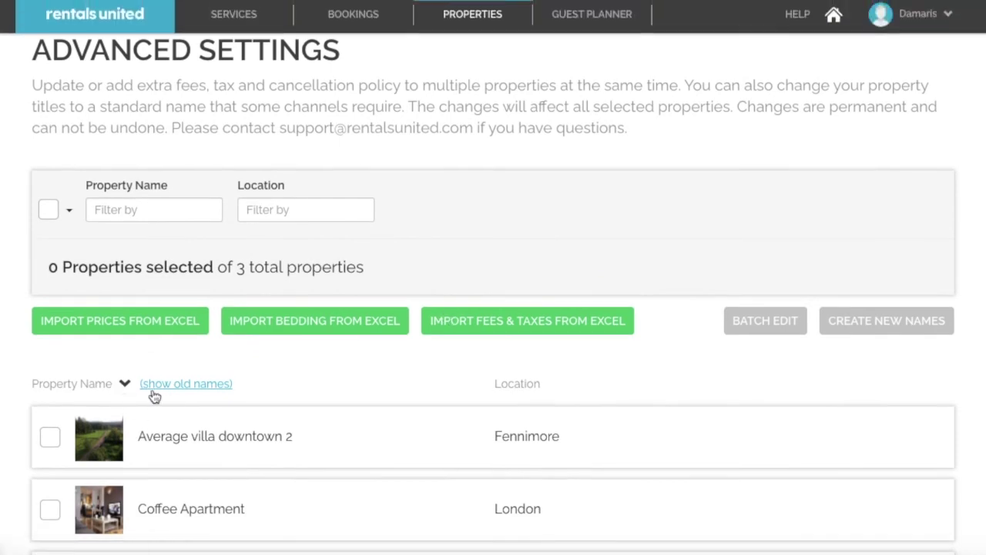
scroll(117, 359, "down", 1)
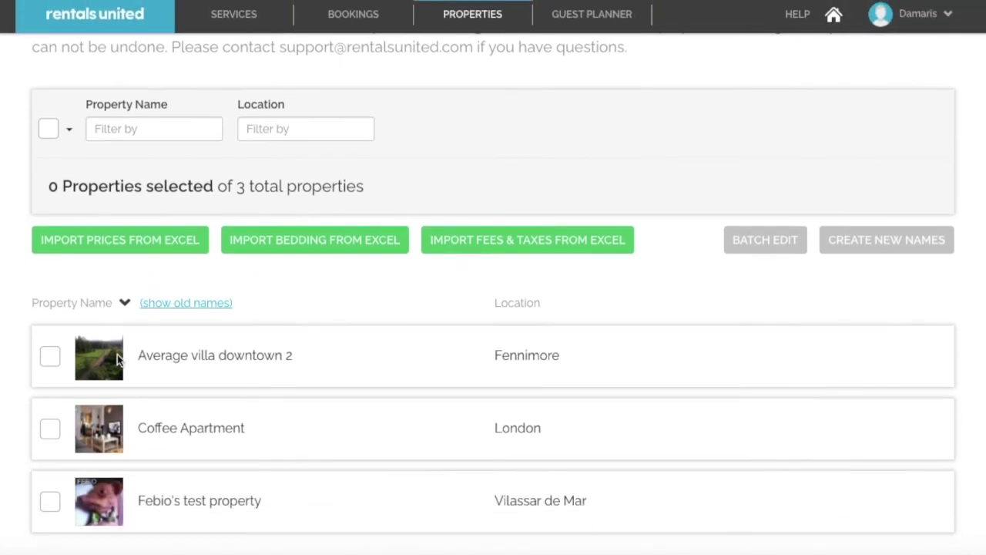
left_click(52, 135)
left_click(135, 121)
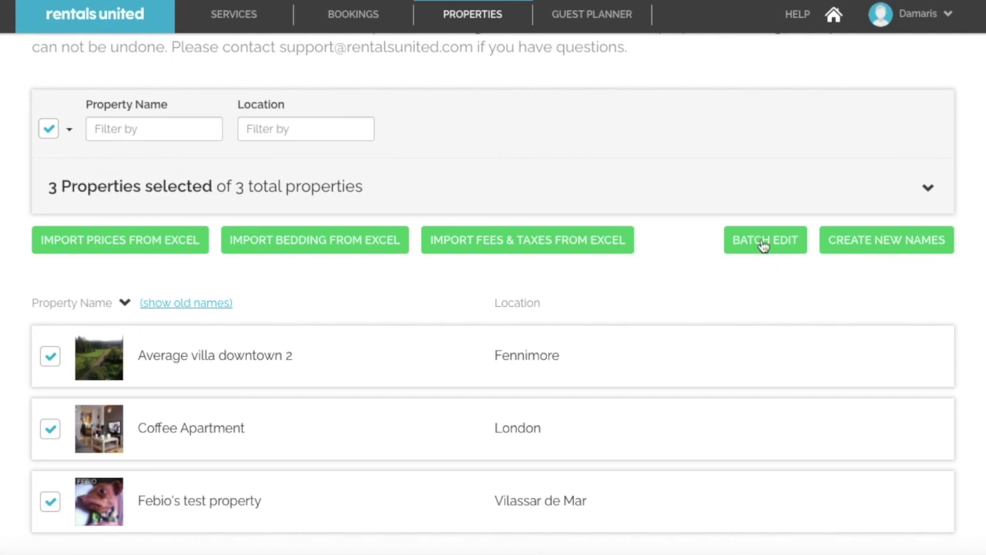
left_click(763, 245)
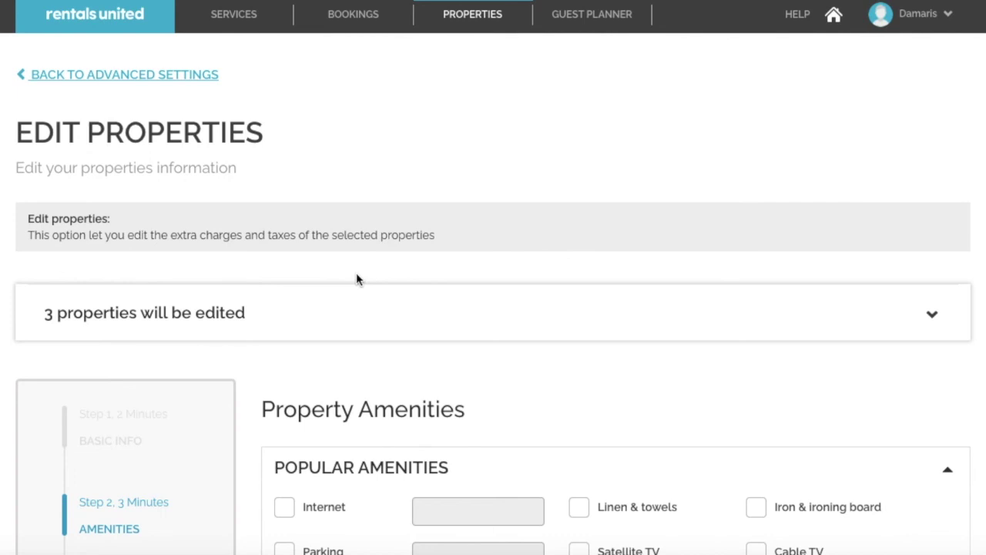
Step: Move from the shared amenities to Step 5 Price & Availability, with Down Payment and Security Deposit at 0.00
scroll(356, 272, "down", 5)
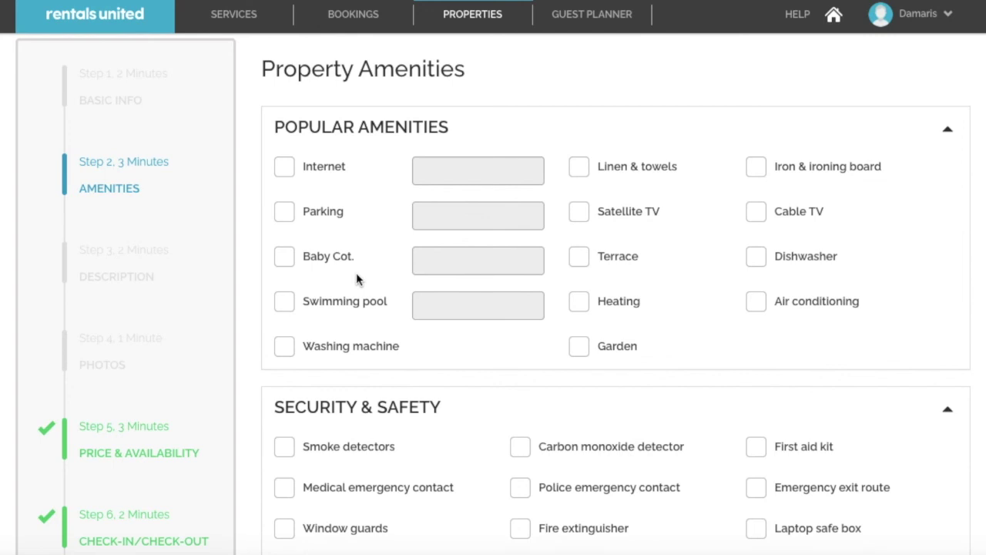
scroll(337, 368, "down", 3)
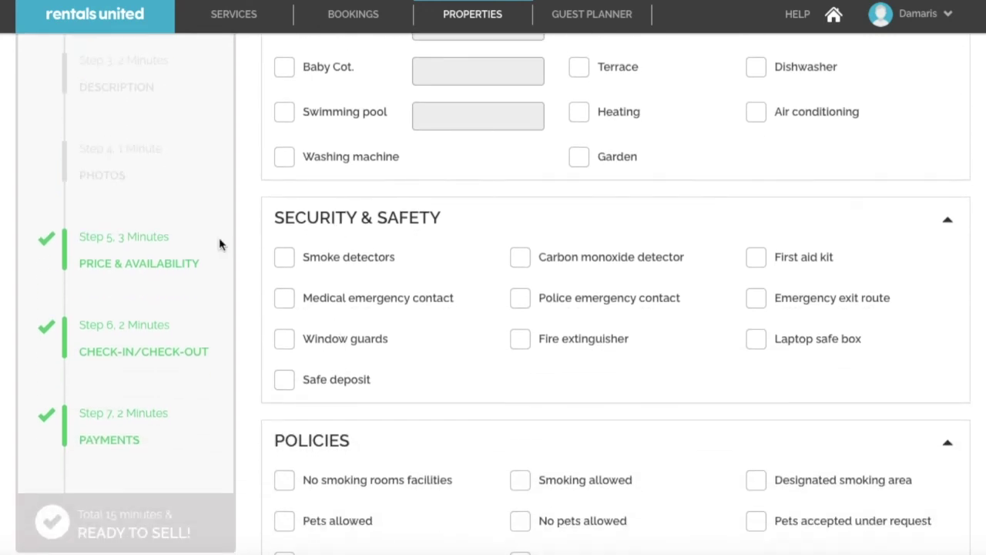
left_click(104, 256)
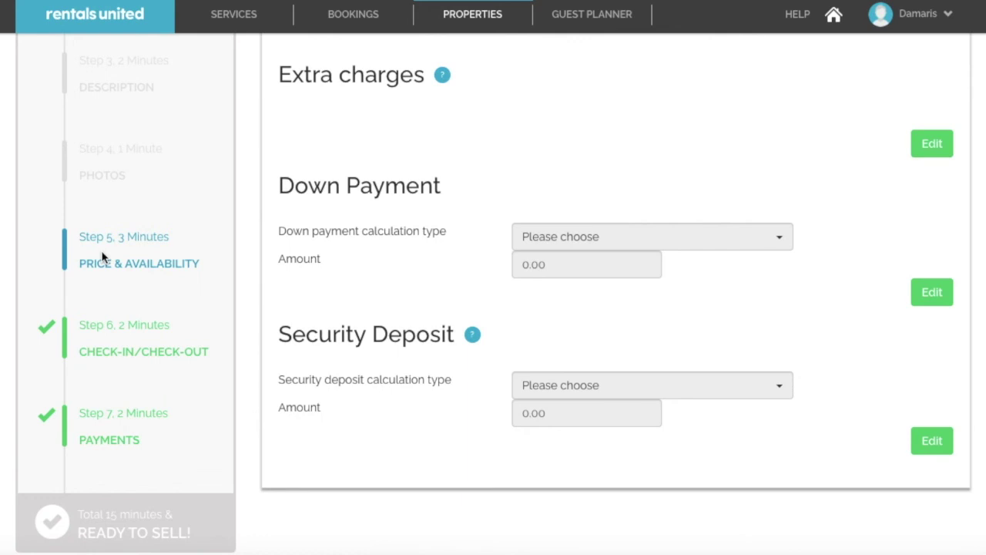